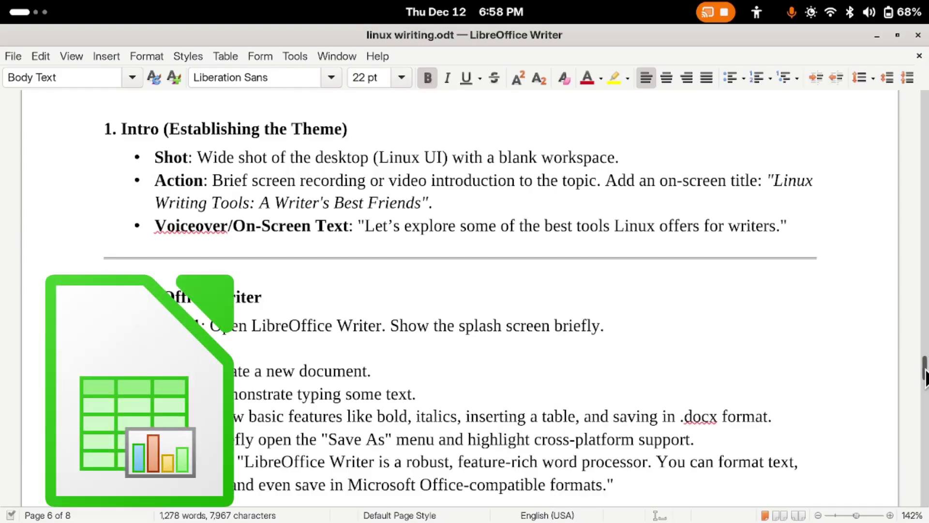
{"action": "left_click_drag", "start_coordinate": [925, 371], "coordinate": [918, 98]}
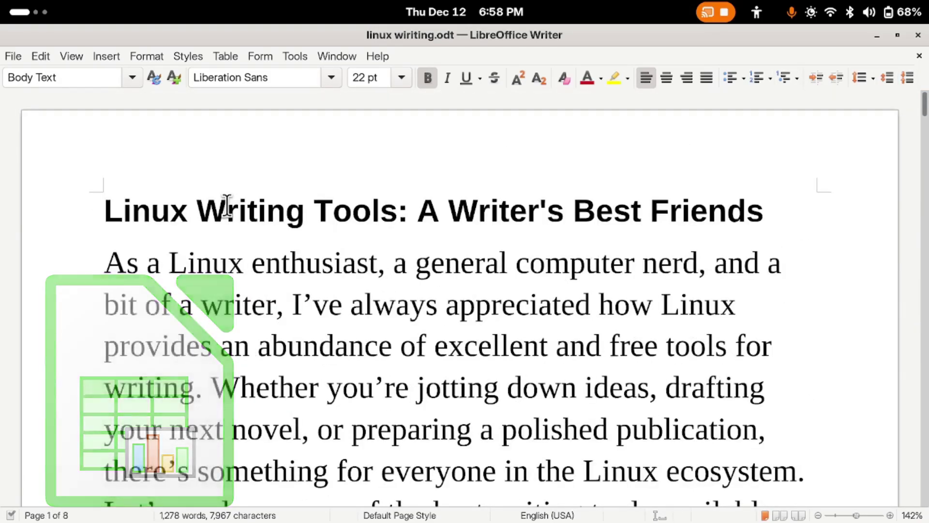
{"action": "scroll", "coordinate": [226, 207], "scroll_direction": "down", "scroll_amount": 1}
{"action": "scroll", "coordinate": [225, 206], "scroll_direction": "down", "scroll_amount": 2}
{"action": "scroll", "coordinate": [226, 206], "scroll_direction": "up", "scroll_amount": 1}
{"action": "scroll", "coordinate": [226, 206], "scroll_direction": "down", "scroll_amount": 2}
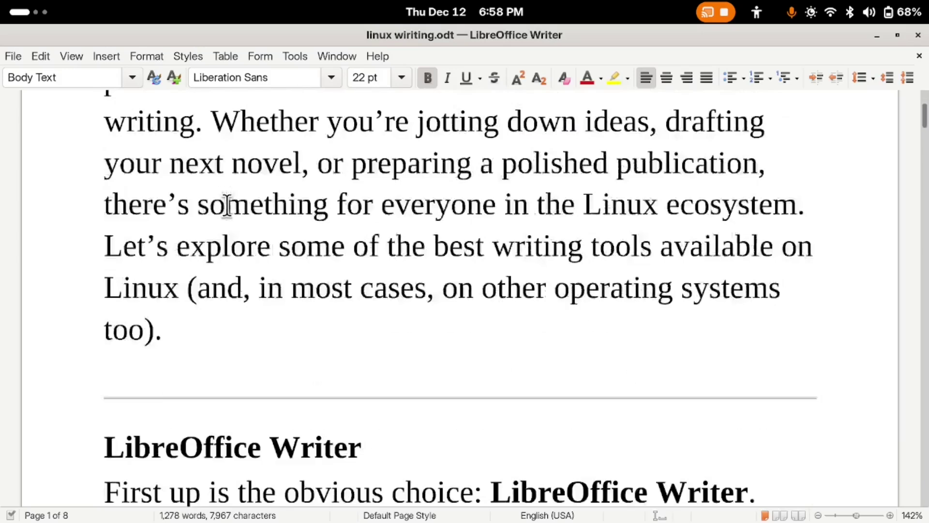
{"action": "scroll", "coordinate": [226, 206], "scroll_direction": "down", "scroll_amount": 1}
{"action": "scroll", "coordinate": [226, 206], "scroll_direction": "down", "scroll_amount": 1}
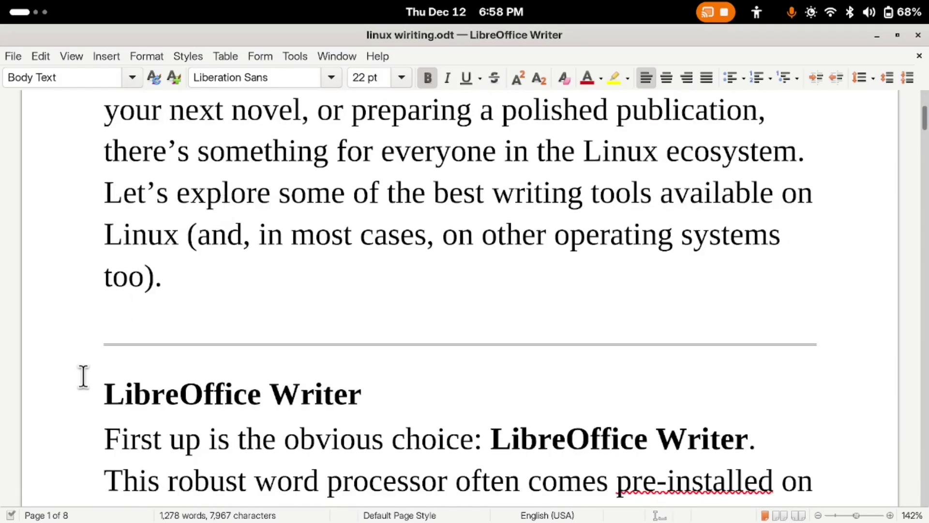
{"action": "mouse_move", "coordinate": [96, 390]}
{"action": "left_mouse_down"}
{"action": "mouse_move", "coordinate": [485, 515]}
{"action": "mouse_move", "coordinate": [655, 424]}
{"action": "left_mouse_up"}
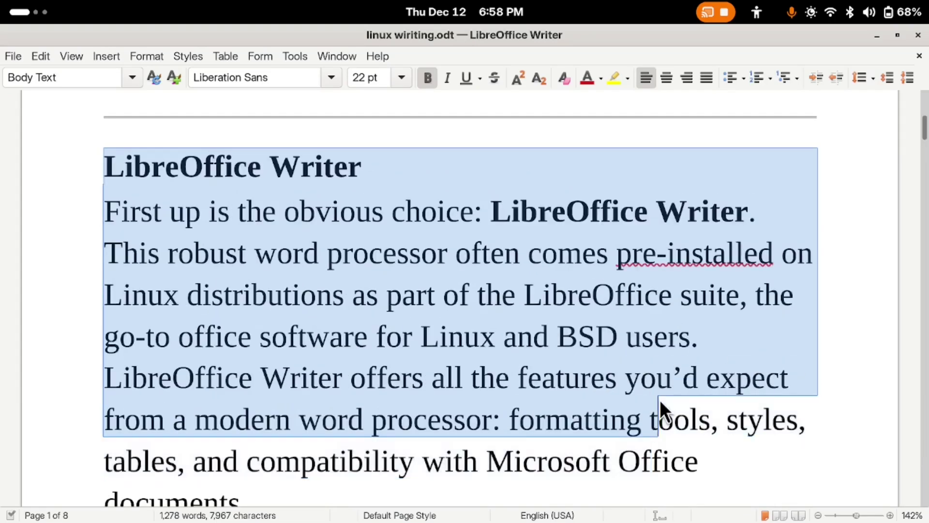
- Select the article's LibreOffice Writer section text for copying into a new document
{"action": "left_click_drag", "start_coordinate": [655, 424], "coordinate": [663, 510]}
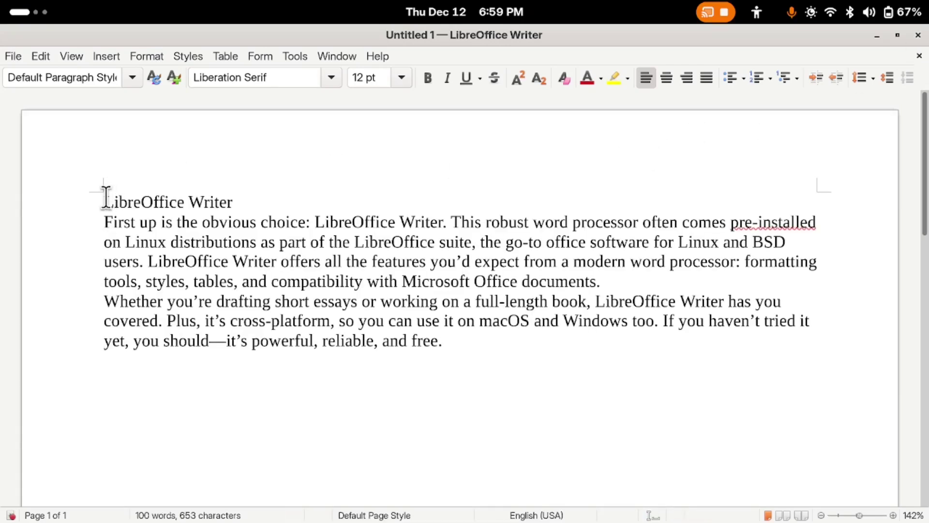
- Set all the document text to 26 pt
{"action": "left_click_drag", "start_coordinate": [104, 198], "coordinate": [469, 342]}
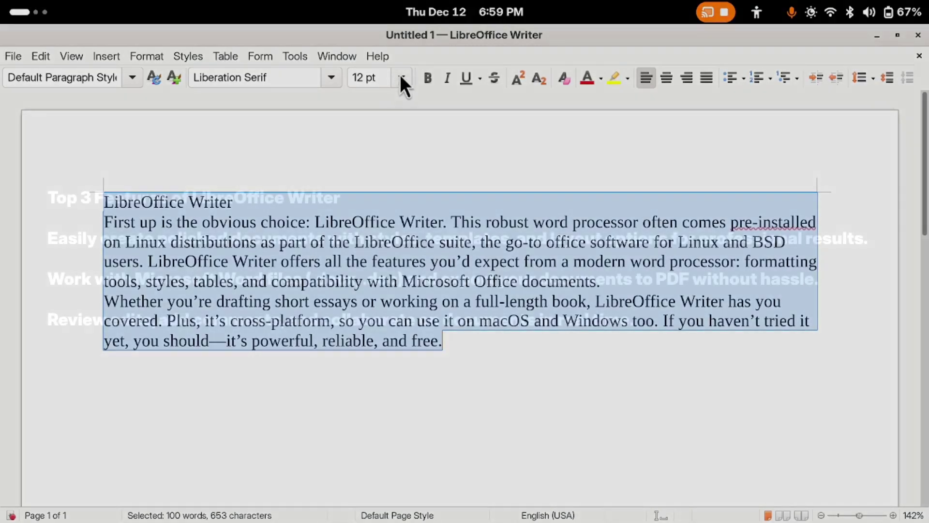
{"action": "left_click", "coordinate": [401, 77]}
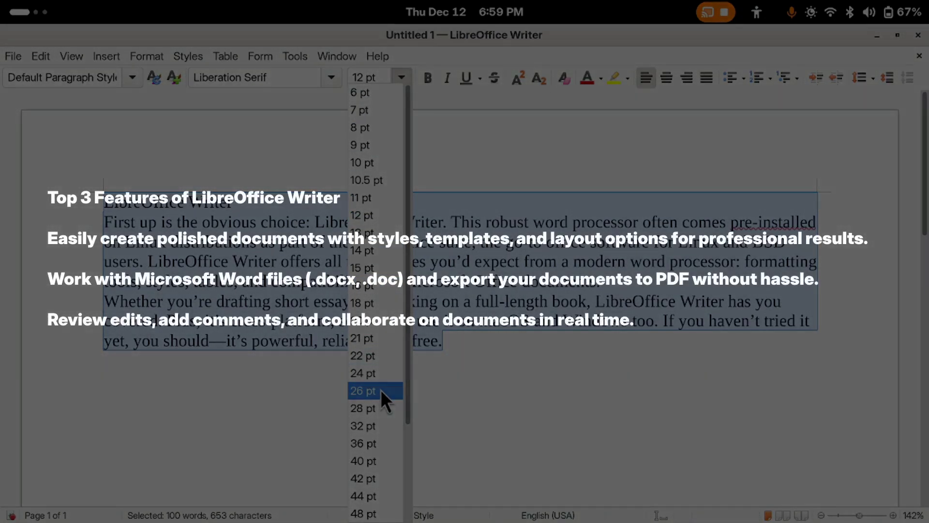
{"action": "left_click", "coordinate": [380, 390]}
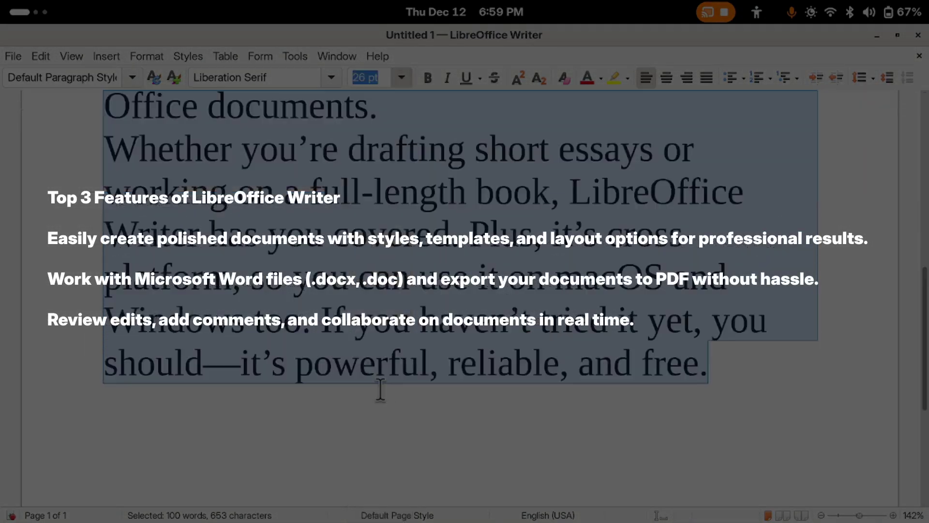
{"action": "left_click", "coordinate": [383, 188]}
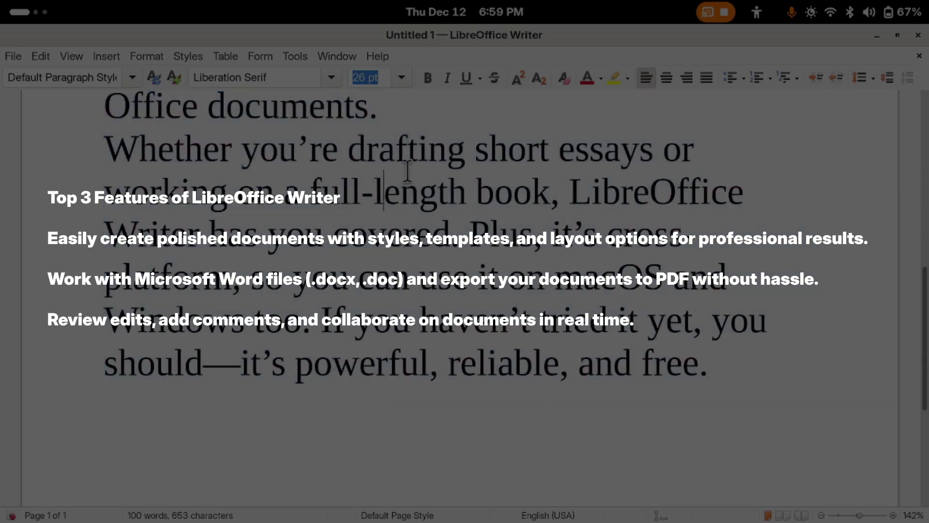
- Bold "you're drafting short essays", italicise "LibreOffice", and select "it's powerful, reliable, and free"
{"action": "key", "text": "ctrl+b"}
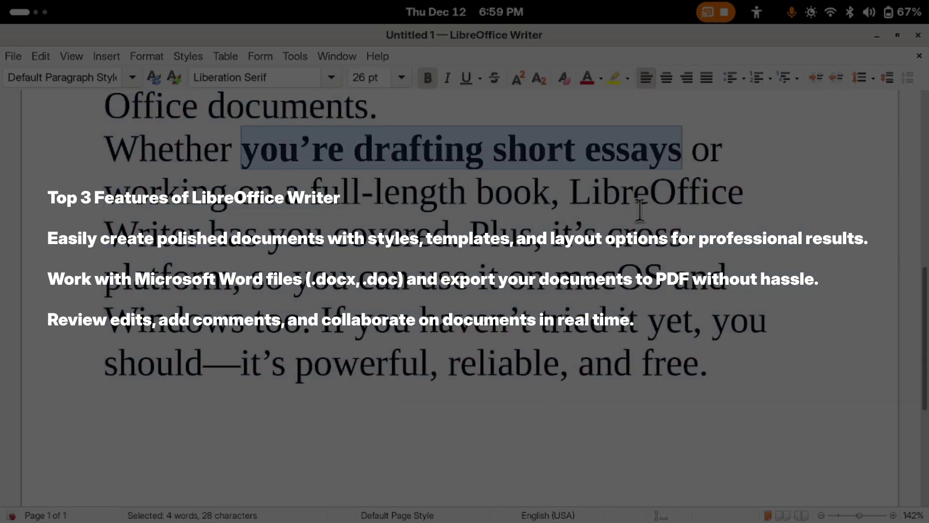
{"action": "double_click", "coordinate": [636, 208]}
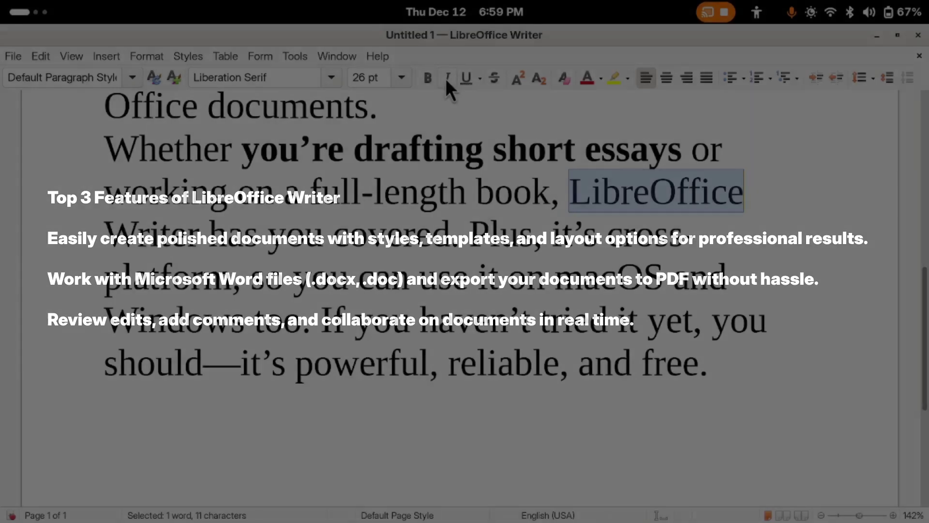
{"action": "left_click", "coordinate": [447, 78]}
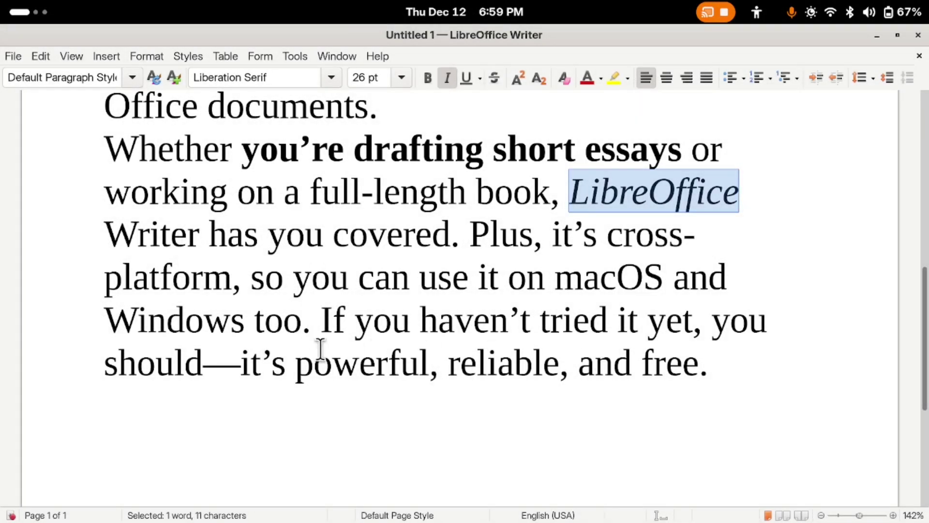
{"action": "left_click_drag", "start_coordinate": [241, 361], "coordinate": [718, 371]}
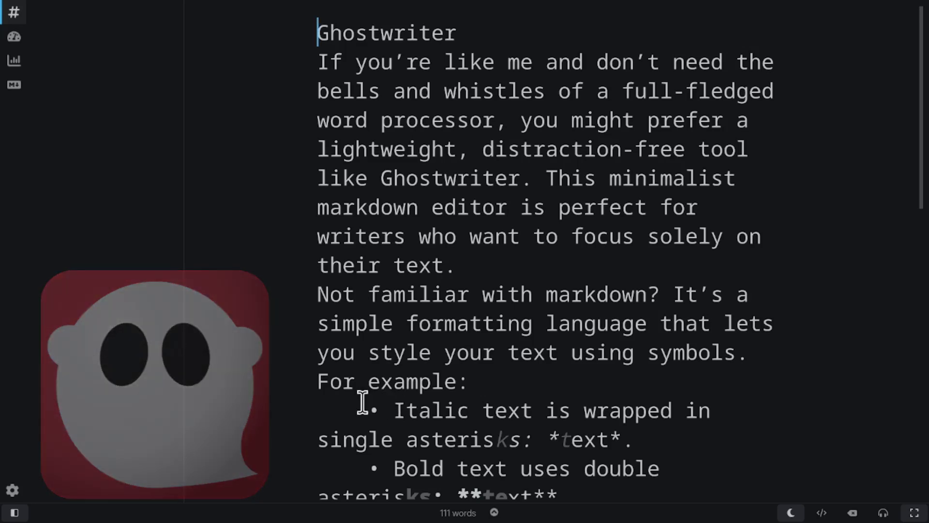
- Review the session statistics and the Markdown cheat sheet, then return to the outline
{"action": "left_click", "coordinate": [367, 409]}
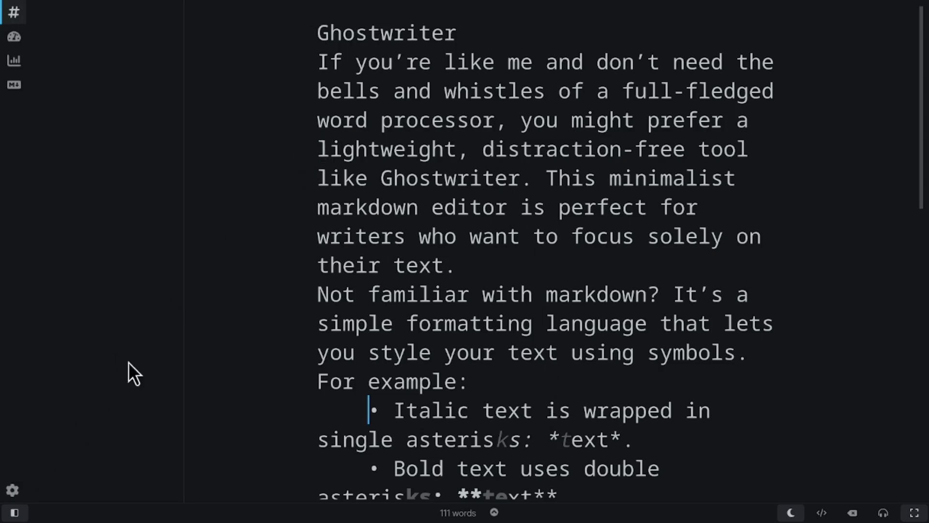
{"action": "left_click", "coordinate": [17, 40]}
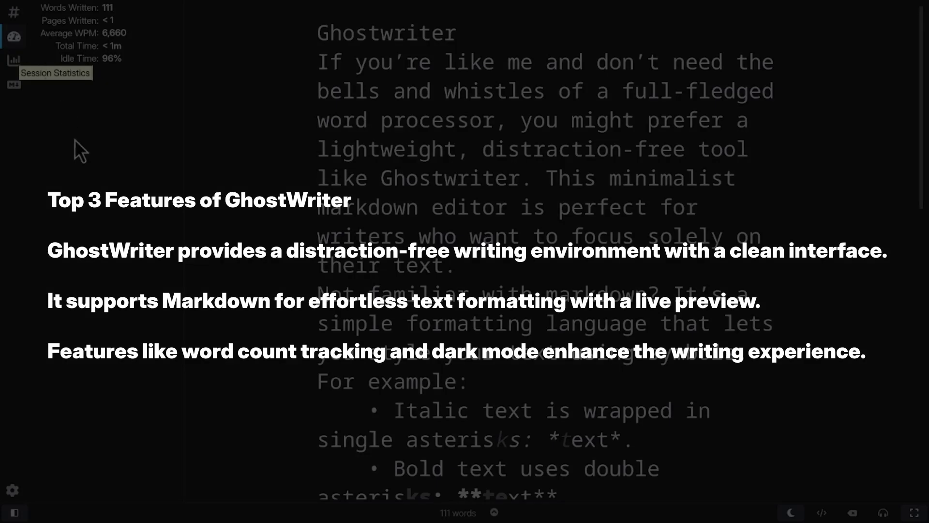
{"action": "left_click", "coordinate": [15, 84]}
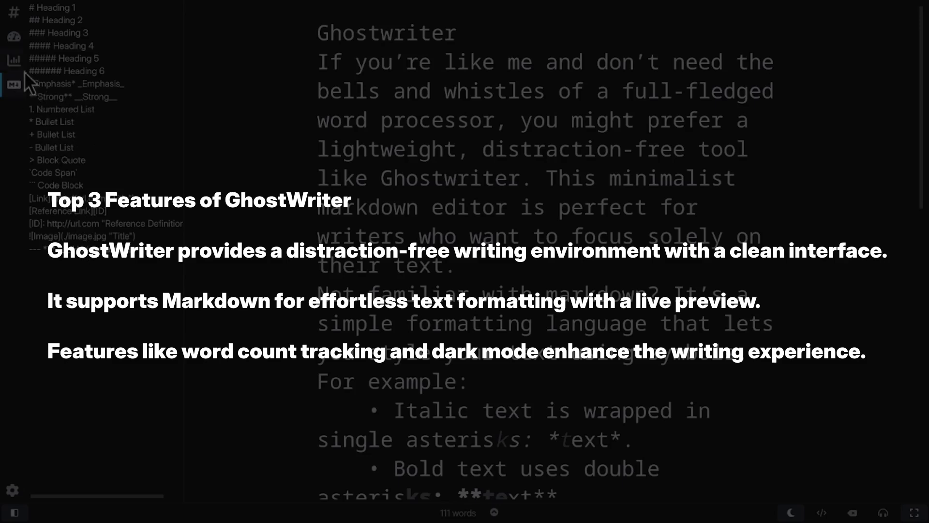
{"action": "left_click", "coordinate": [16, 12]}
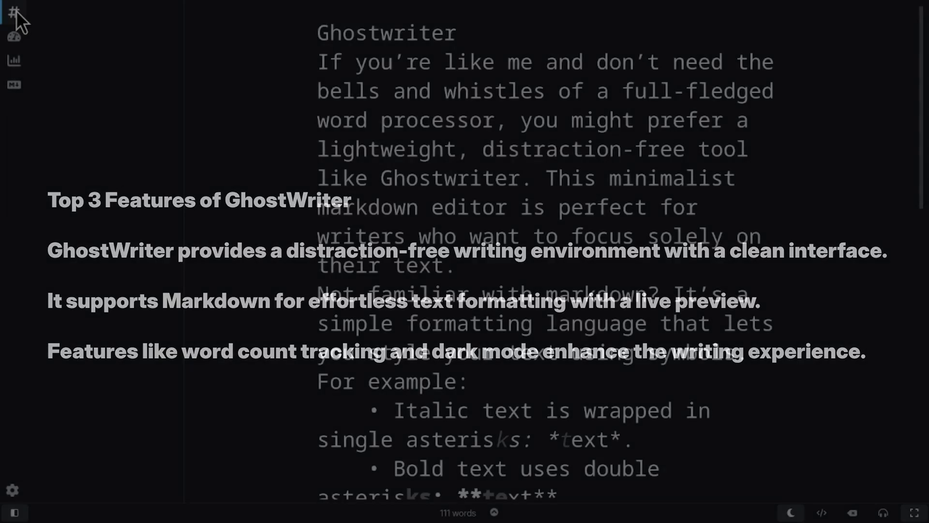
- Glance at the text's editing actions without choosing one and bring up the view options
{"action": "right_click", "coordinate": [575, 150]}
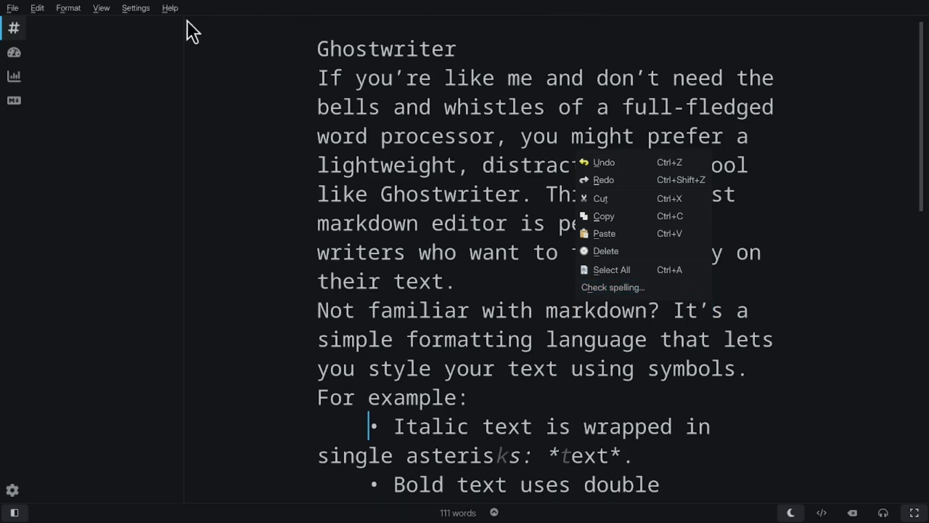
{"action": "key", "text": "Escape"}
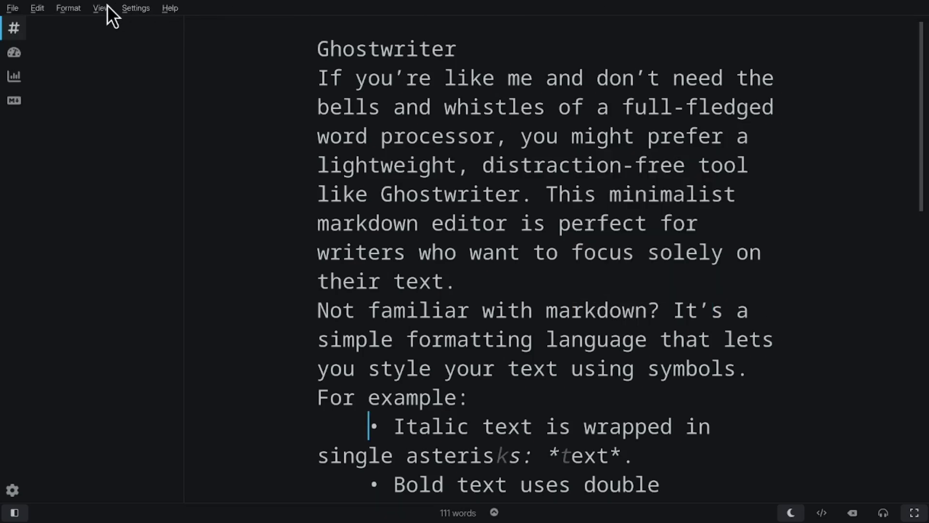
{"action": "left_click", "coordinate": [101, 8]}
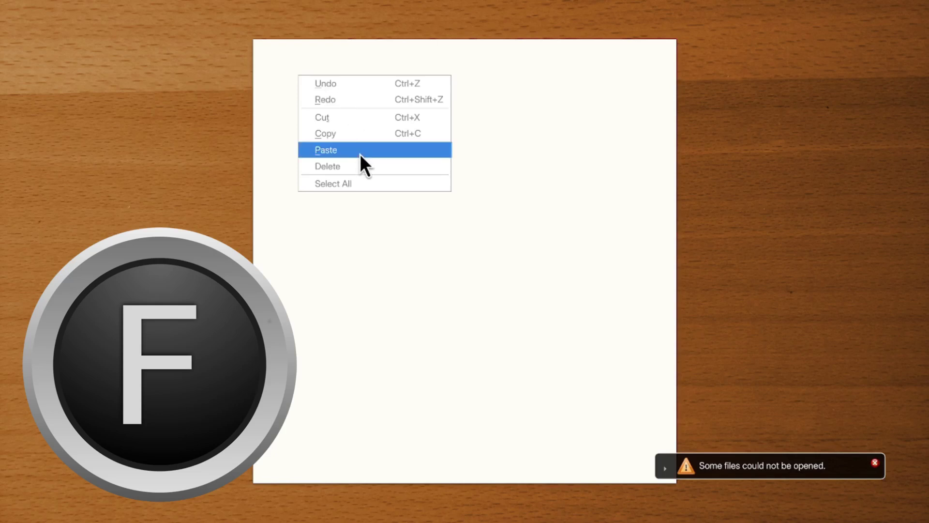
- Paste the FocusWriter section onto the page and add an empty line below its heading
{"action": "left_click", "coordinate": [360, 151]}
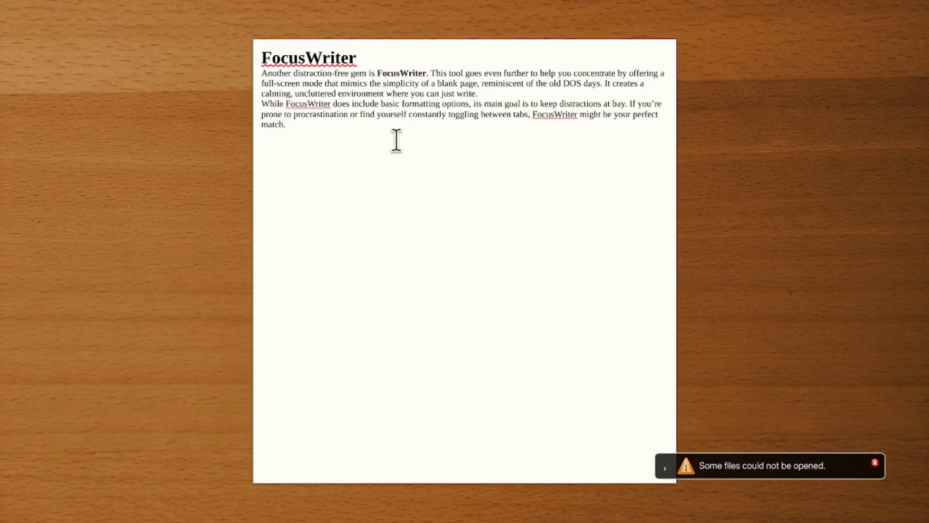
{"action": "left_click", "coordinate": [397, 59]}
{"action": "key", "text": "Return"}
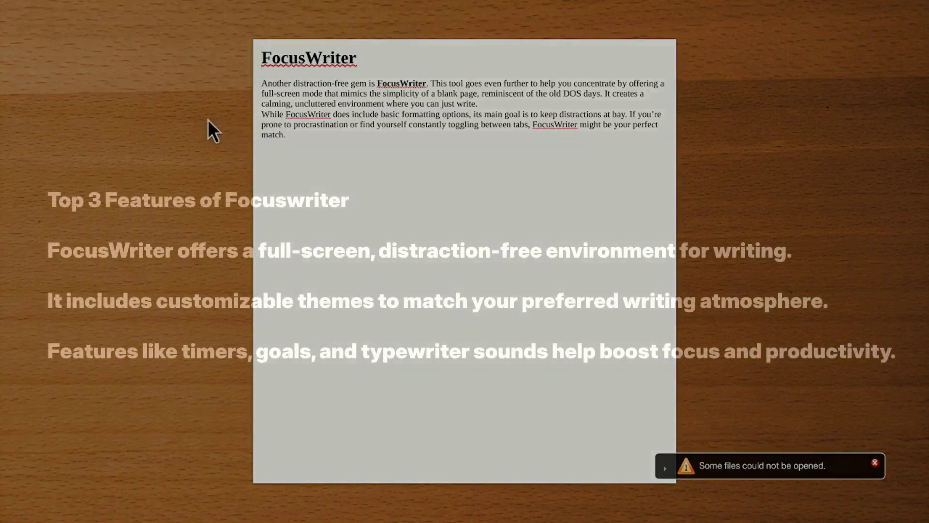
{"action": "mouse_move", "coordinate": [10, 14]}
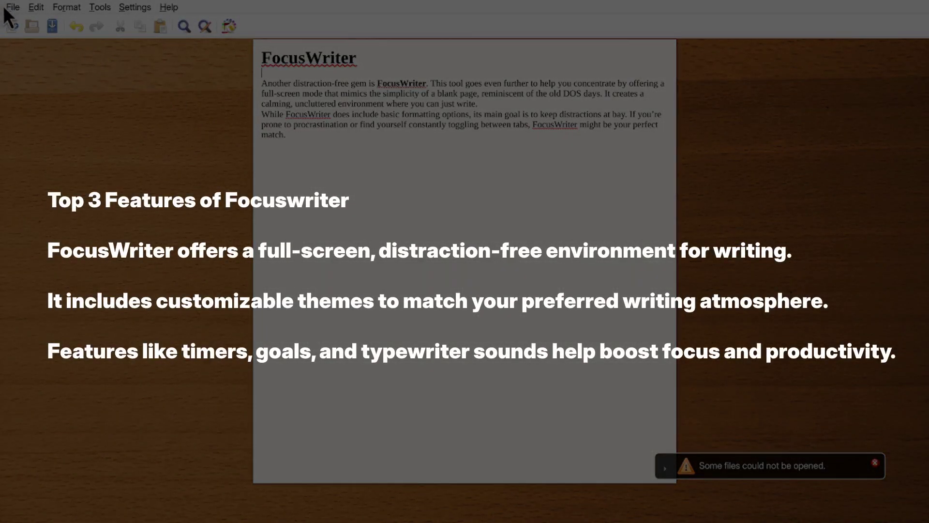
- Preview the Space Dreams and Spy Games themes from the theme chooser
{"action": "left_click", "coordinate": [122, 6]}
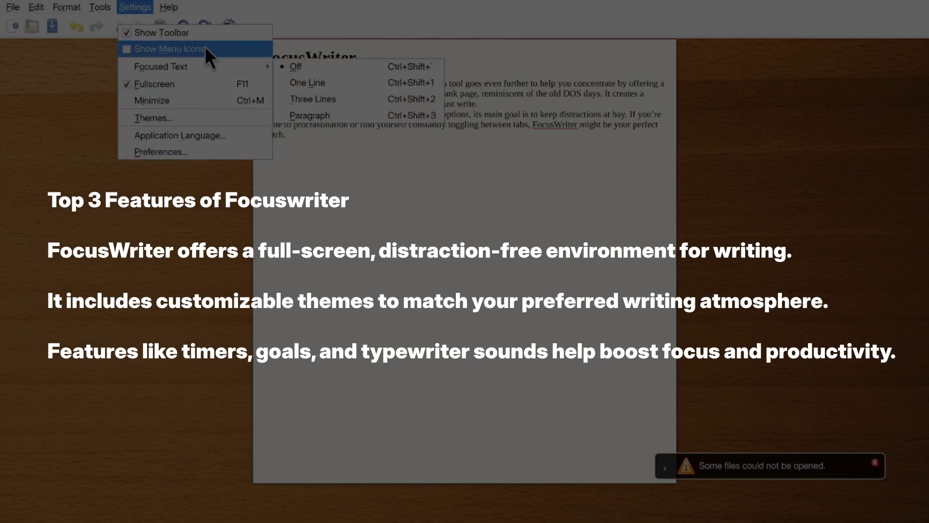
{"action": "left_click", "coordinate": [203, 111]}
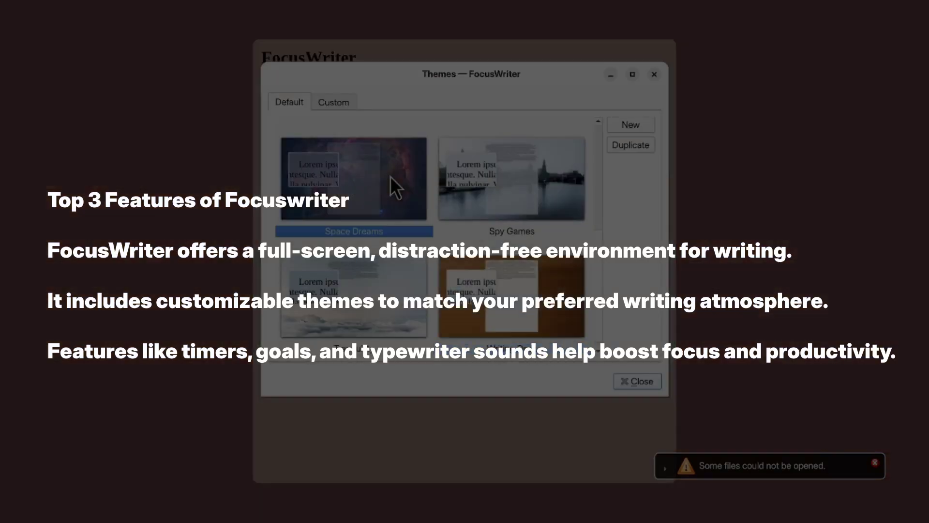
{"action": "left_click", "coordinate": [390, 177]}
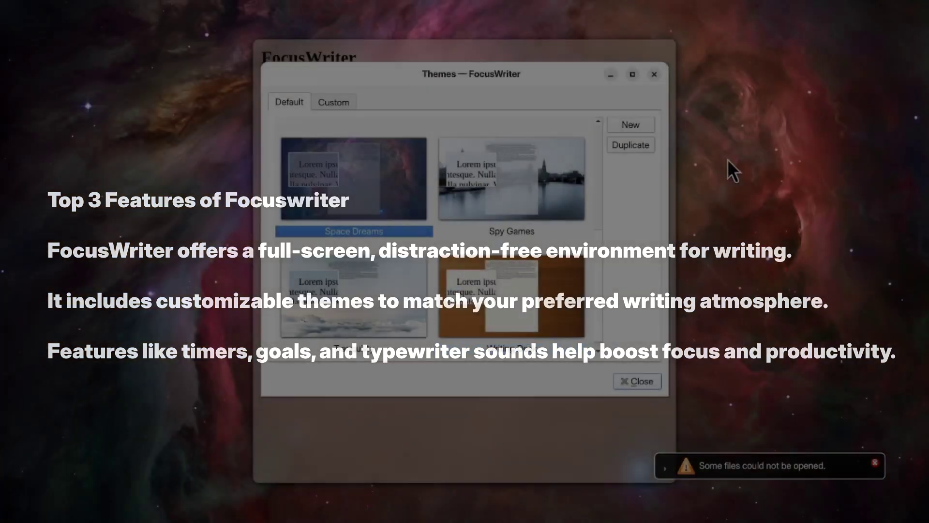
{"action": "mouse_move", "coordinate": [523, 73]}
{"action": "left_mouse_down"}
{"action": "mouse_move", "coordinate": [742, 286]}
{"action": "mouse_move", "coordinate": [861, 175]}
{"action": "mouse_move", "coordinate": [771, 62]}
{"action": "left_mouse_up"}
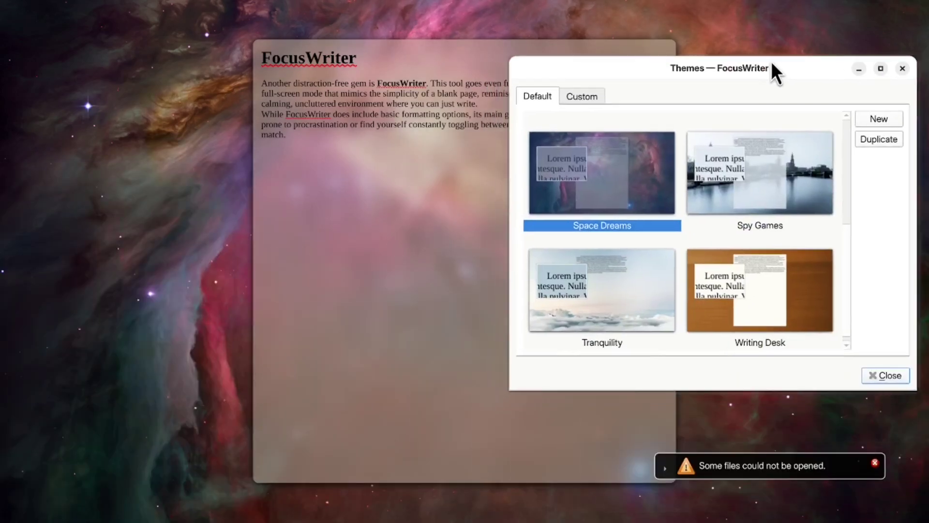
{"action": "left_click", "coordinate": [751, 192]}
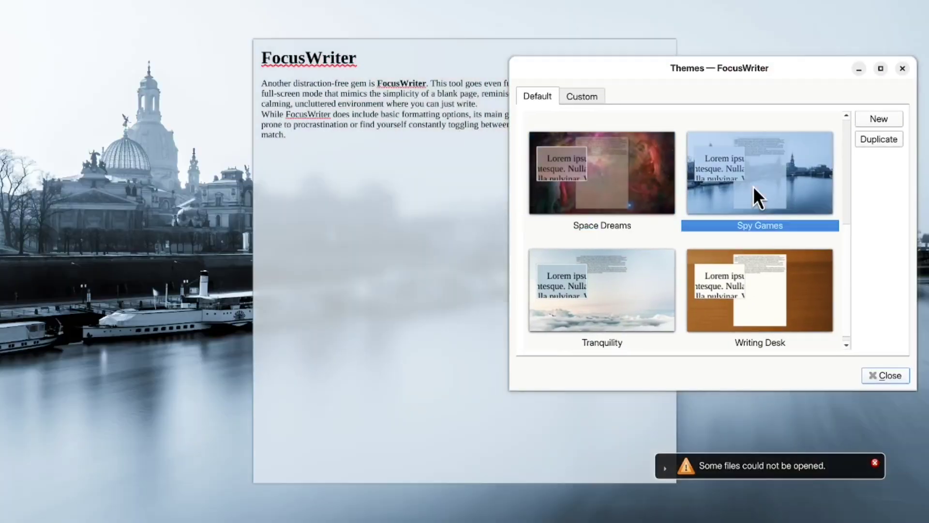
- Try Tranquility, settle on the Writing Desk theme, then launch Manuskript
{"action": "left_click", "coordinate": [585, 280]}
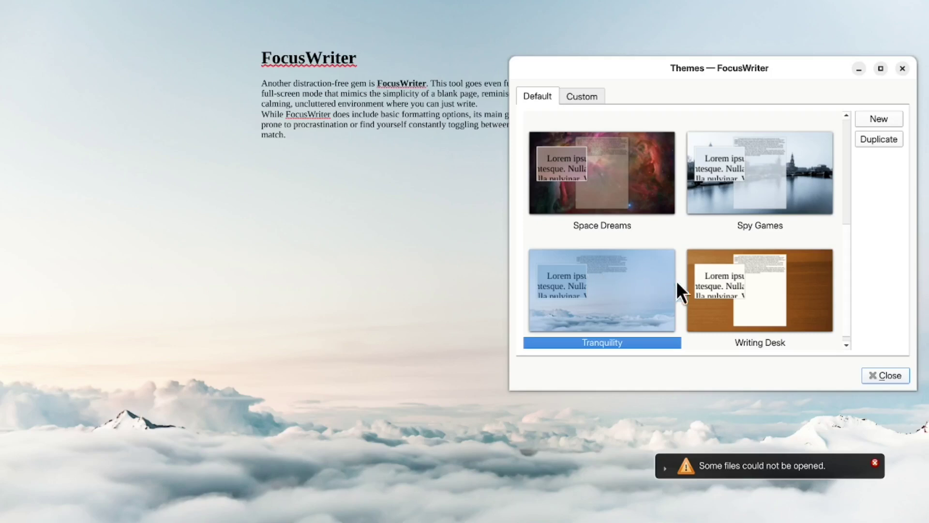
{"action": "left_click", "coordinate": [731, 285]}
{"action": "scroll", "coordinate": [641, 263], "scroll_direction": "down", "scroll_amount": 3}
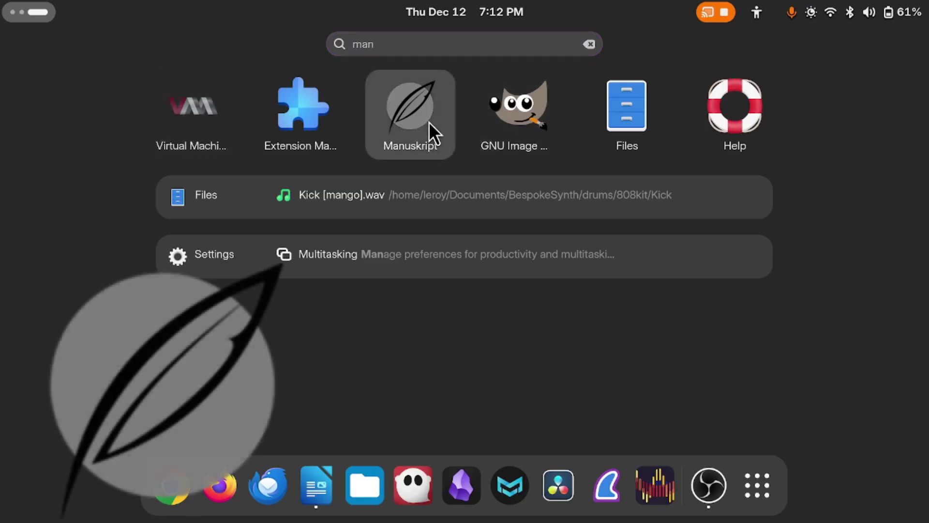
{"action": "left_click", "coordinate": [431, 133]}
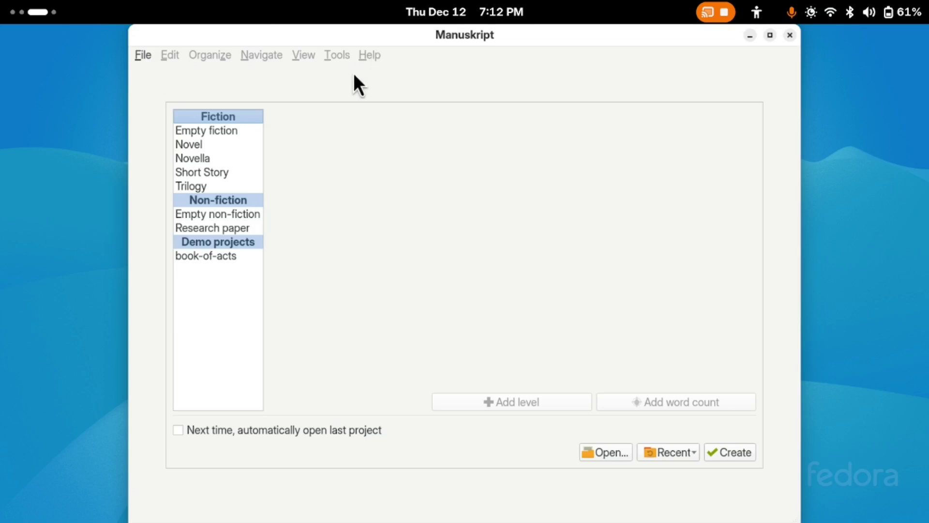
- Start a Novel-template project and select the new character's name to rename it Leroy
{"action": "left_click", "coordinate": [198, 144]}
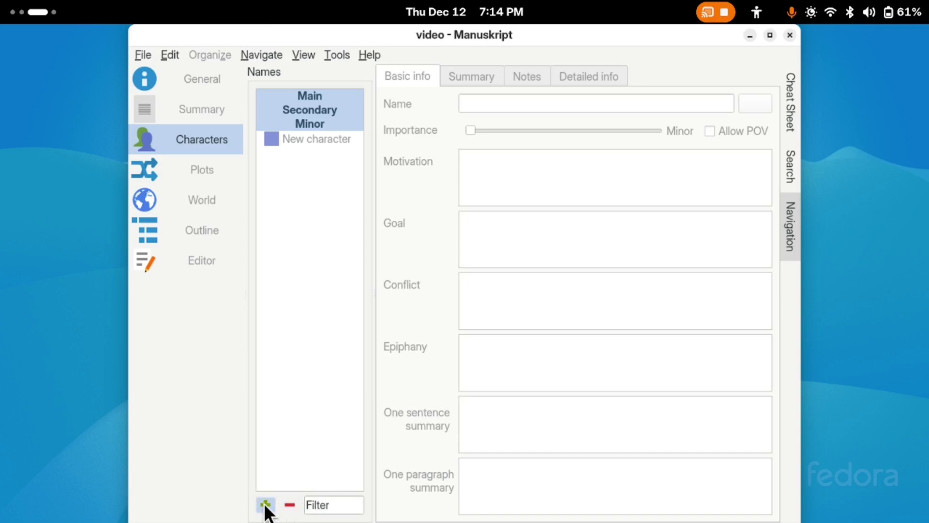
{"action": "left_click", "coordinate": [320, 141]}
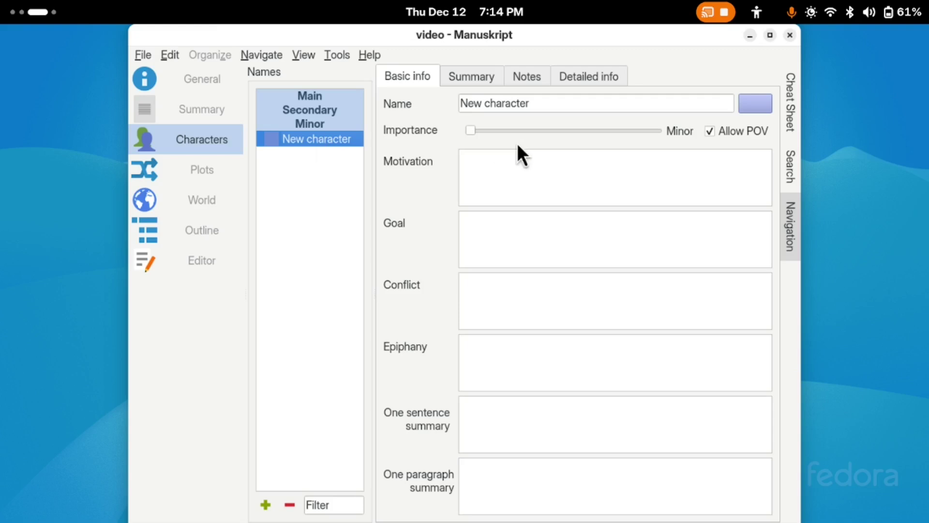
{"action": "double_click", "coordinate": [565, 110]}
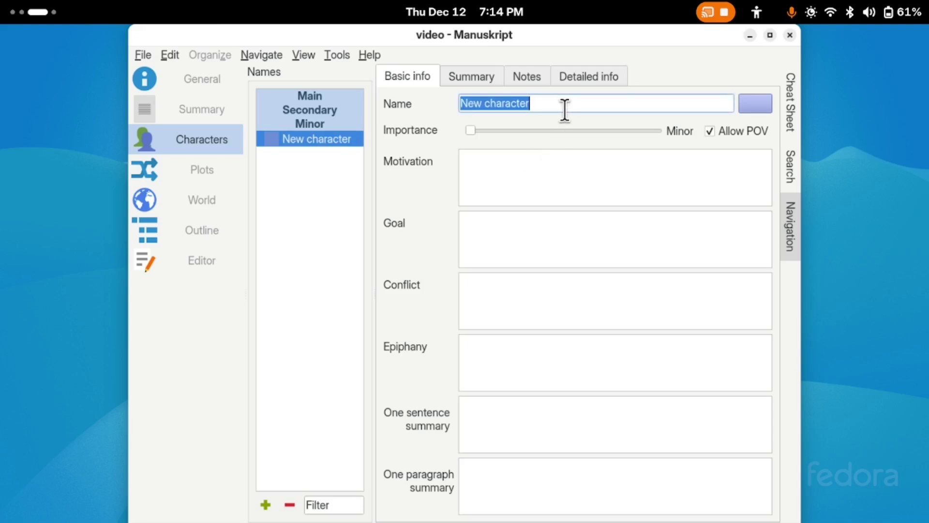
{"action": "type", "text": "Ler"}
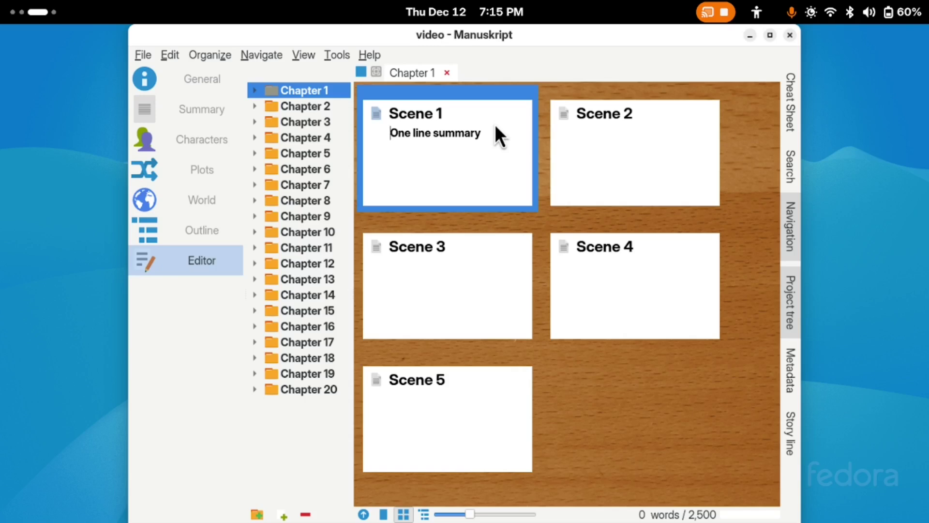
{"action": "type", "text": "This is"}
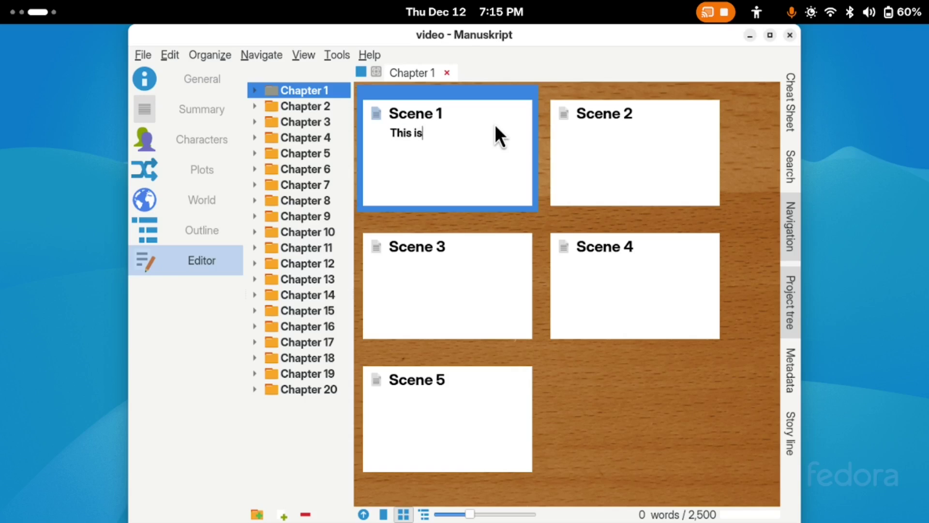
{"action": "type", "text": " the"}
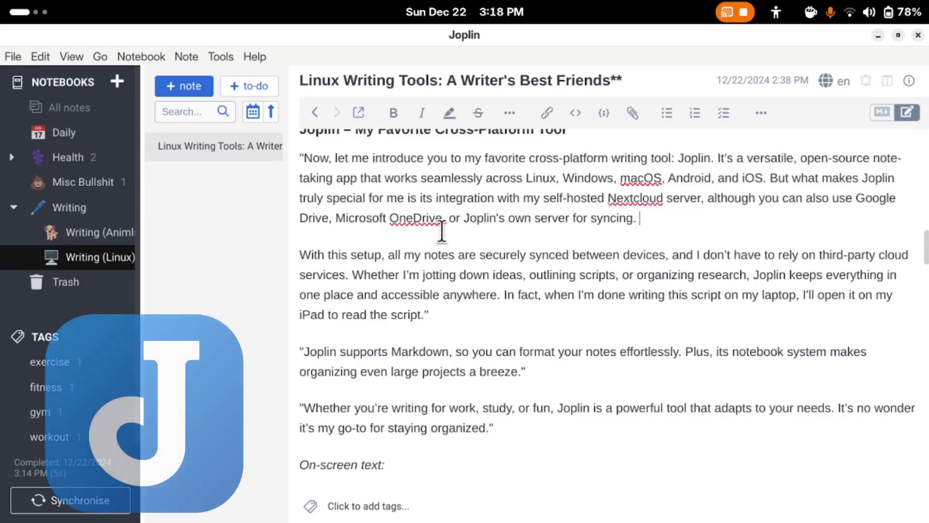
{"action": "scroll", "coordinate": [510, 245], "scroll_direction": "up", "scroll_amount": 4}
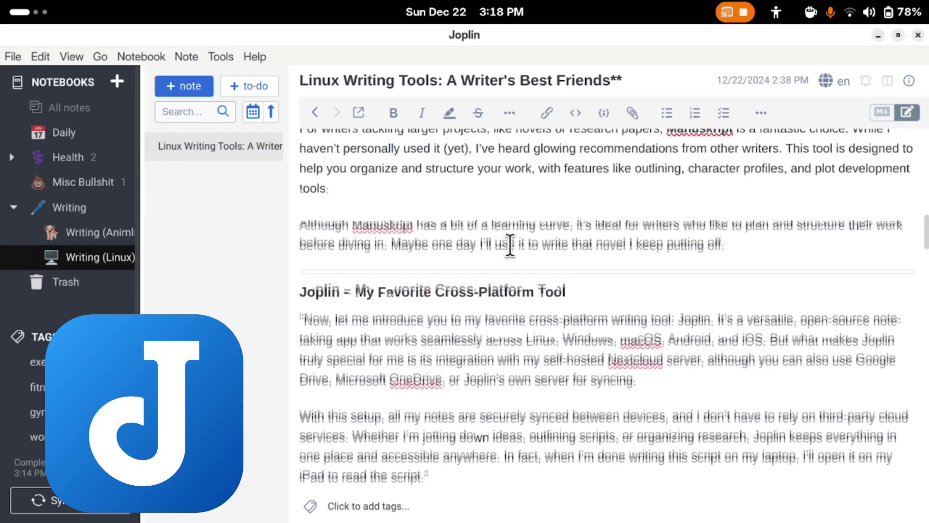
{"action": "scroll", "coordinate": [510, 245], "scroll_direction": "down", "scroll_amount": 1}
{"action": "scroll", "coordinate": [510, 245], "scroll_direction": "down", "scroll_amount": 2}
{"action": "scroll", "coordinate": [511, 244], "scroll_direction": "down", "scroll_amount": 1}
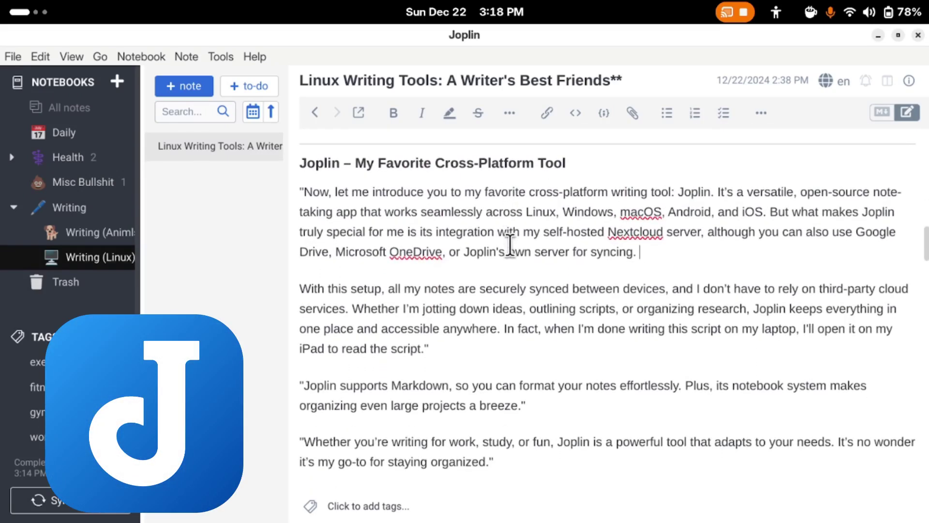
{"action": "left_click", "coordinate": [254, 56]}
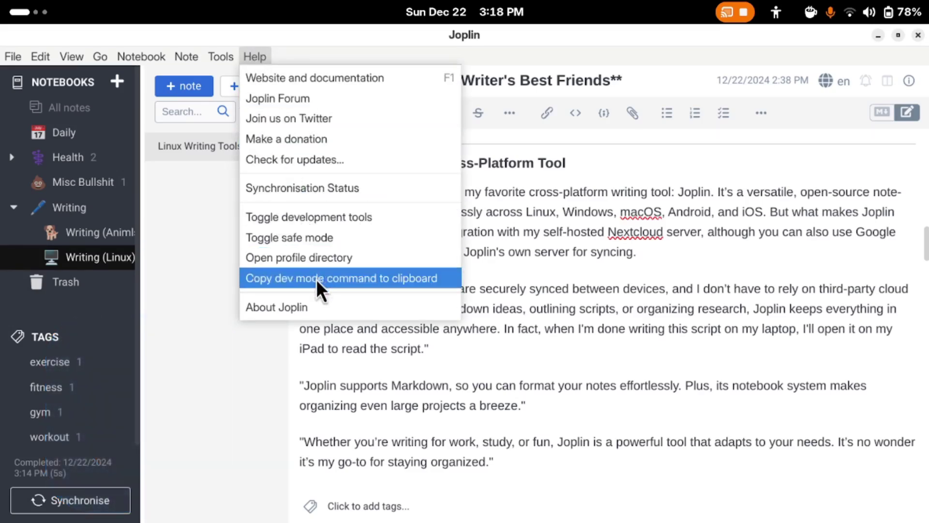
{"action": "left_click", "coordinate": [325, 309]}
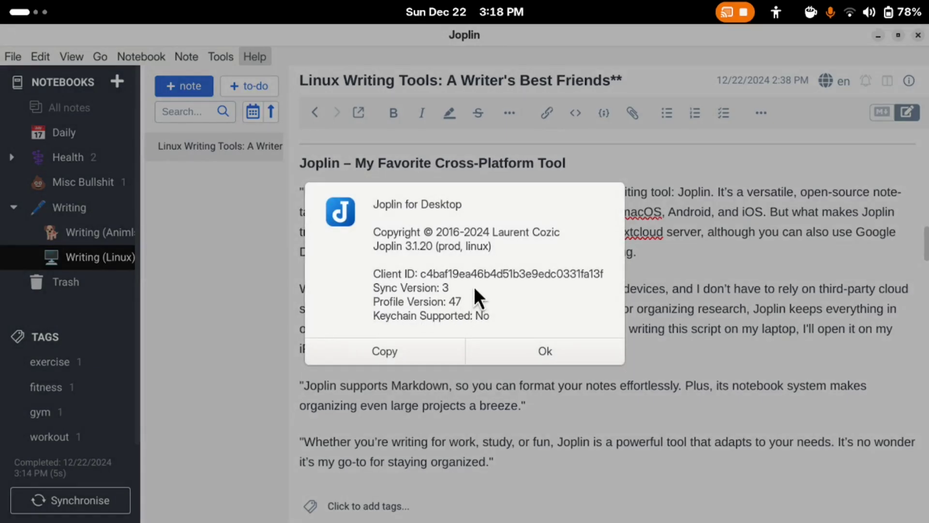
{"action": "left_click", "coordinate": [536, 353]}
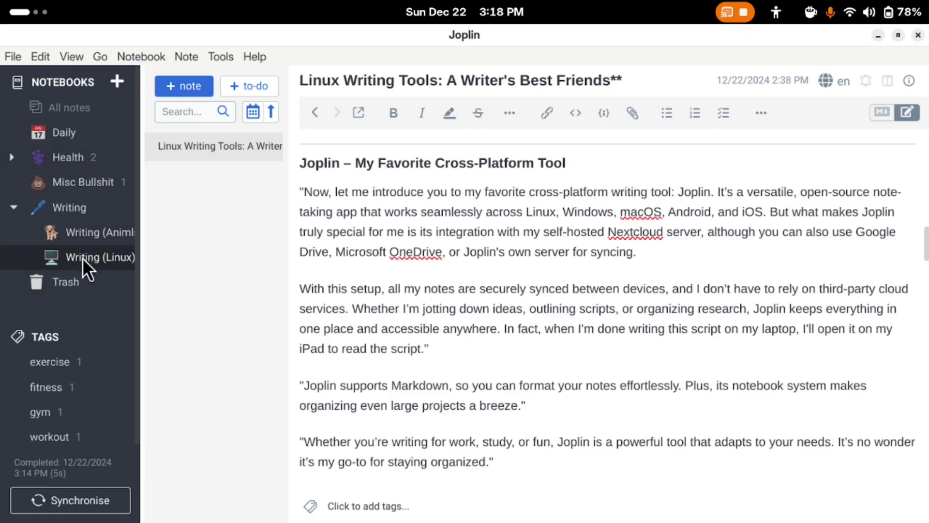
{"action": "left_click", "coordinate": [103, 231]}
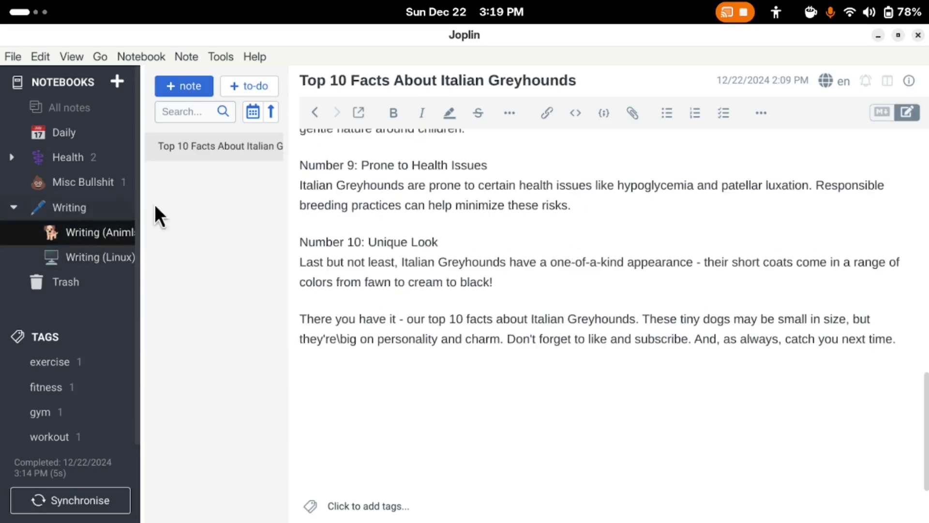
{"action": "left_click", "coordinate": [84, 260]}
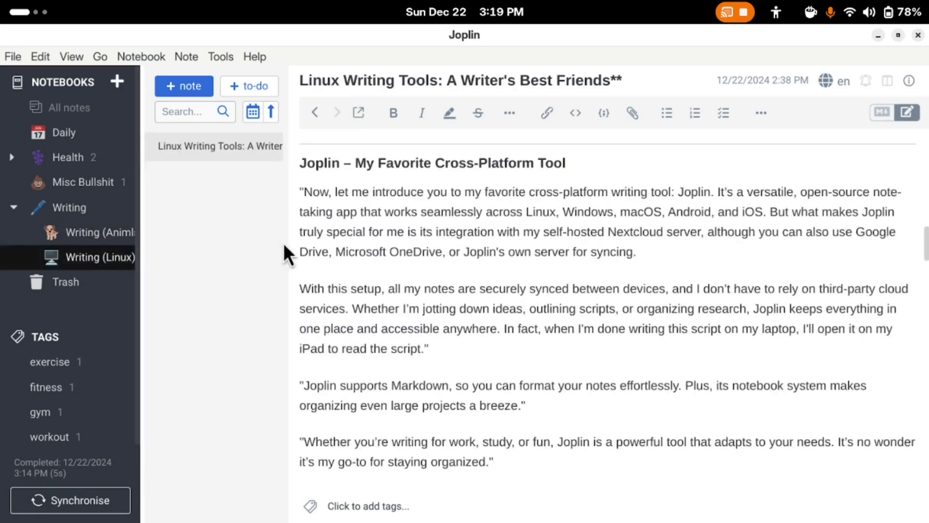
{"action": "scroll", "coordinate": [480, 246], "scroll_direction": "up", "scroll_amount": 5}
{"action": "scroll", "coordinate": [479, 247], "scroll_direction": "up", "scroll_amount": 3}
{"action": "scroll", "coordinate": [479, 247], "scroll_direction": "down", "scroll_amount": 5}
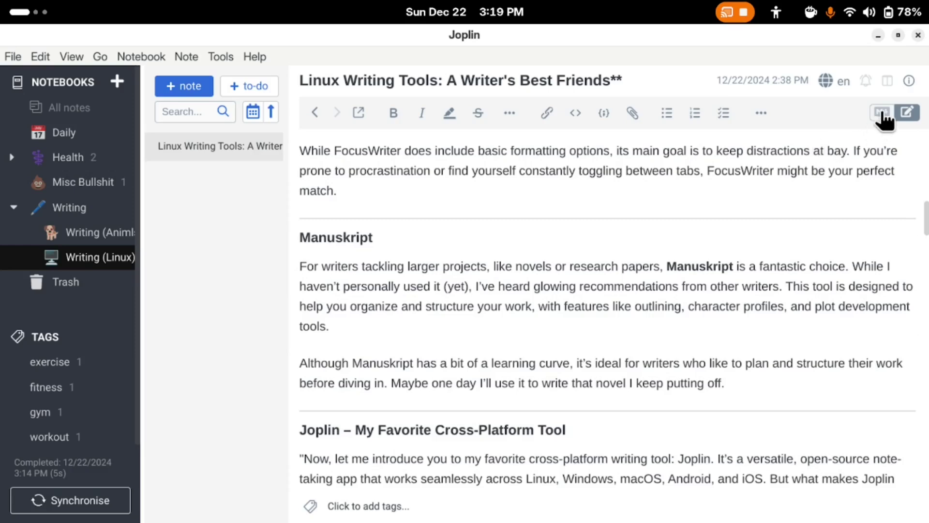
{"action": "left_click", "coordinate": [883, 113]}
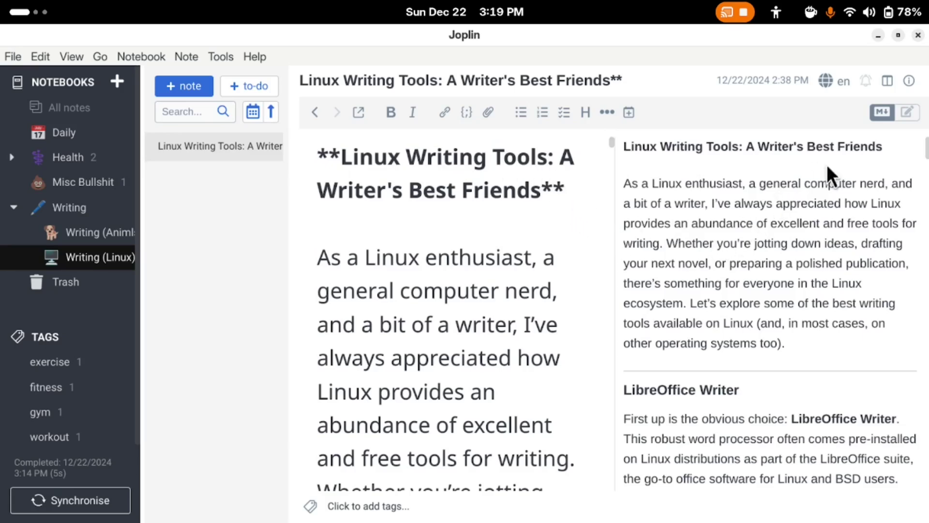
{"action": "left_click", "coordinate": [907, 113]}
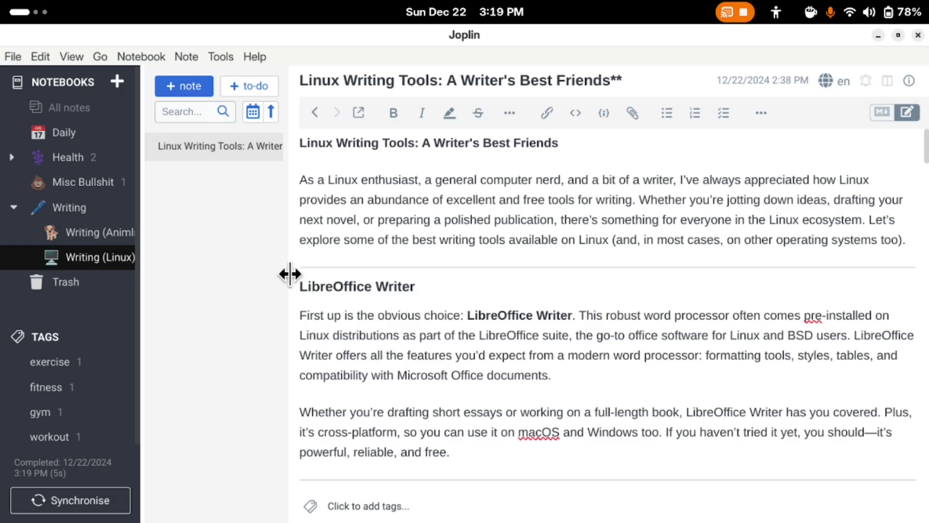
{"action": "left_click_drag", "start_coordinate": [291, 267], "coordinate": [282, 285]}
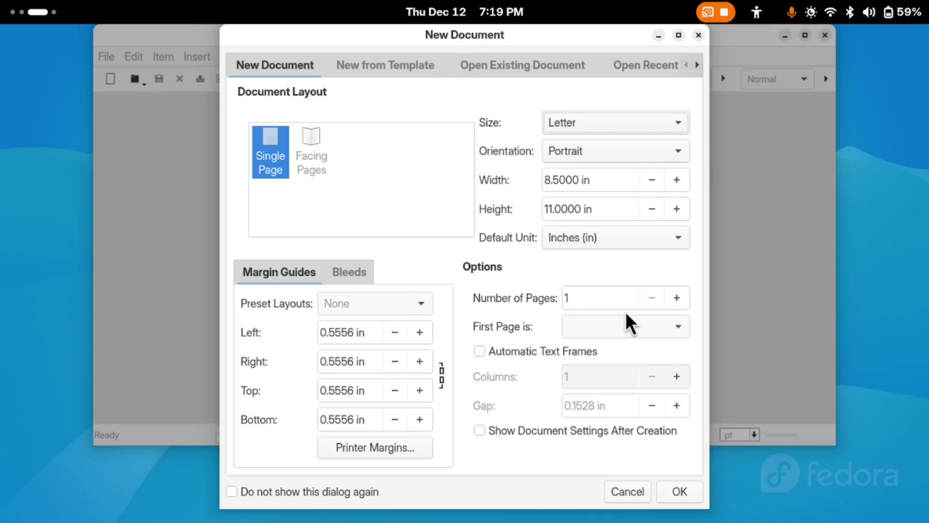
- Create the document with 4 facing pages and automatic text frames, then select page 1's text frame
{"action": "left_click", "coordinate": [674, 293]}
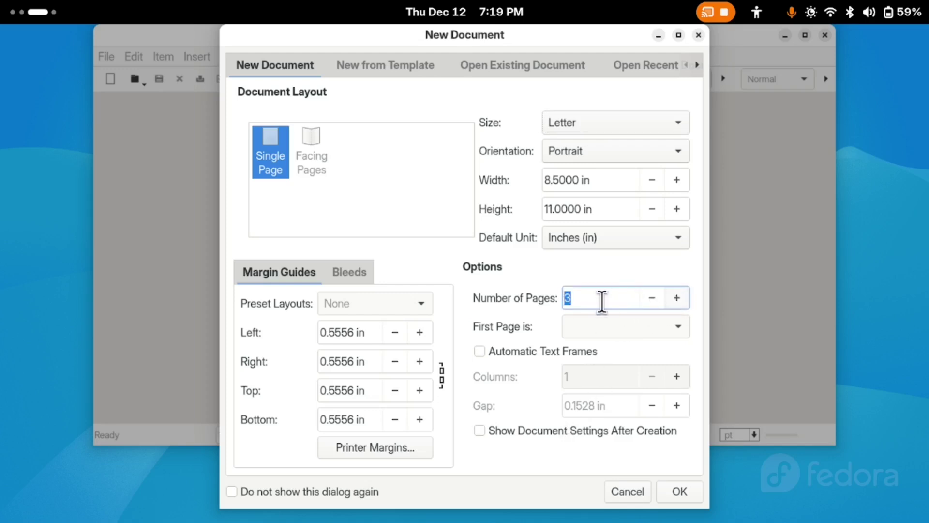
{"action": "left_click", "coordinate": [676, 295]}
{"action": "left_click", "coordinate": [316, 141]}
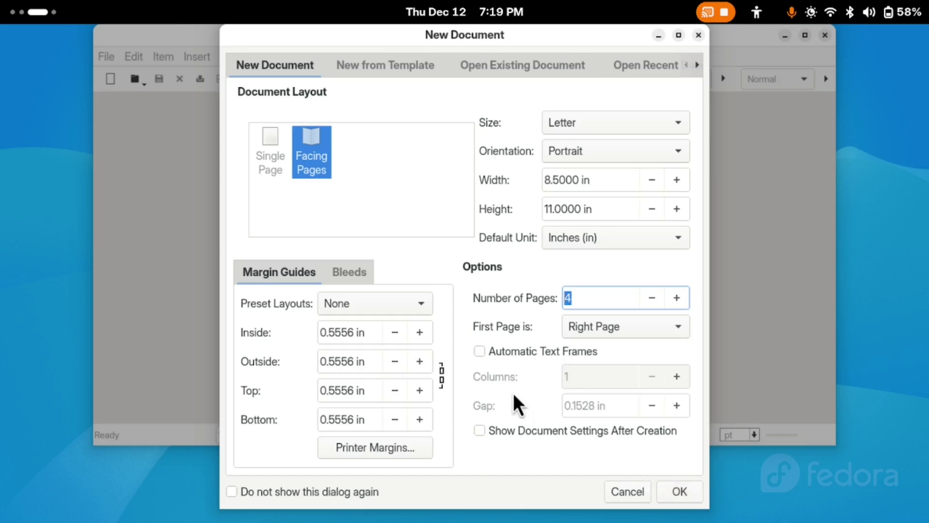
{"action": "left_click", "coordinate": [479, 351]}
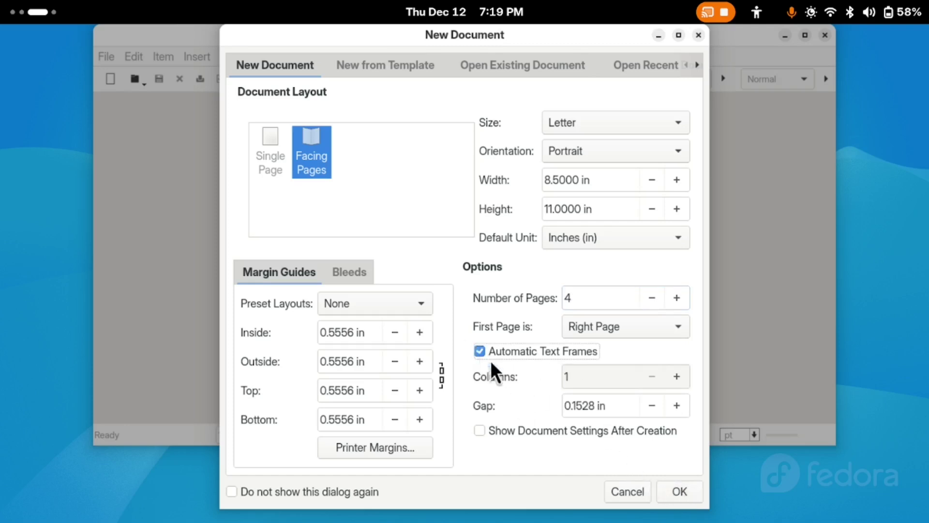
{"action": "left_click", "coordinate": [682, 489]}
{"action": "left_click", "coordinate": [209, 164]}
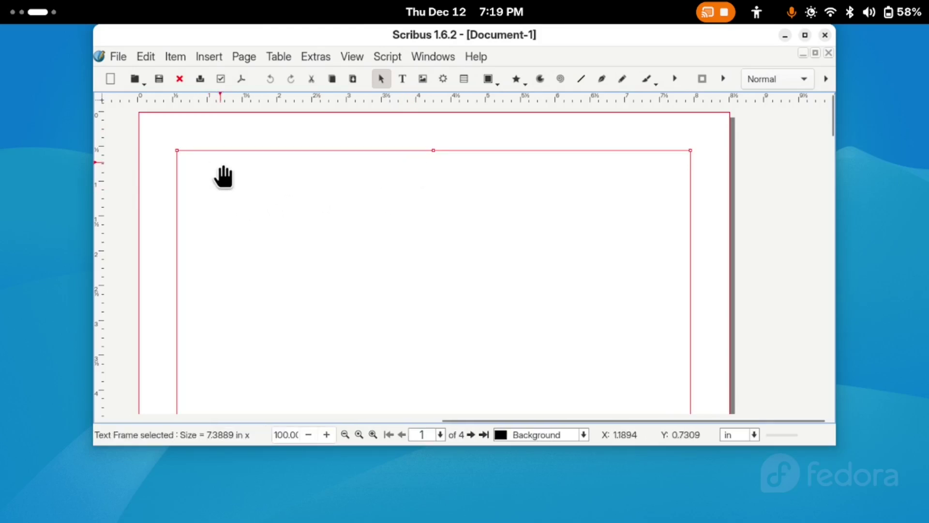
- Edit inside the frame and paste the Scribus script notes via Edit > Paste
{"action": "right_click", "coordinate": [223, 175]}
{"action": "mouse_move", "coordinate": [251, 174]}
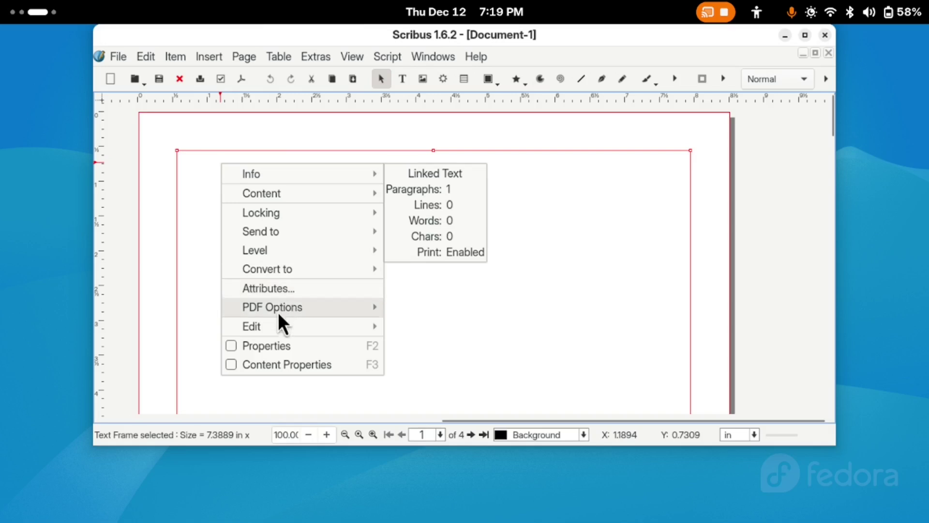
{"action": "double_click", "coordinate": [198, 172]}
{"action": "right_click", "coordinate": [222, 173]}
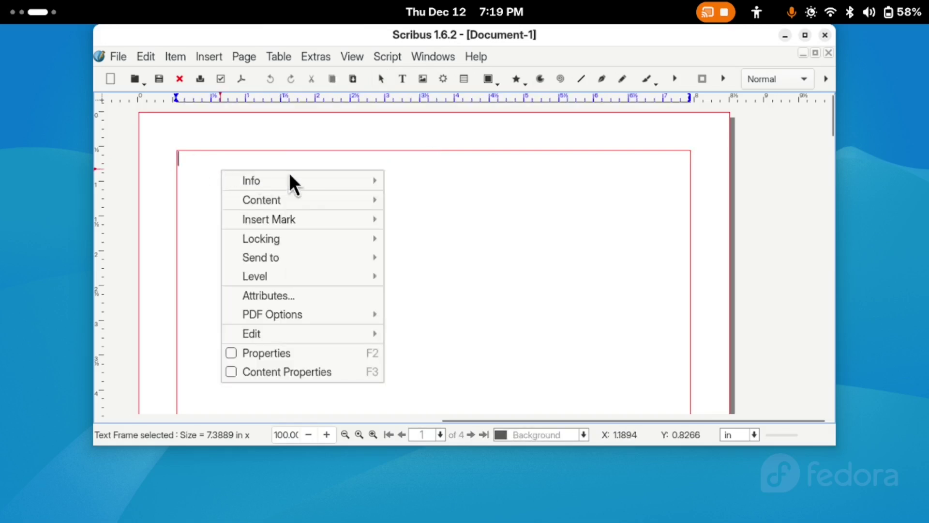
{"action": "mouse_move", "coordinate": [272, 315]}
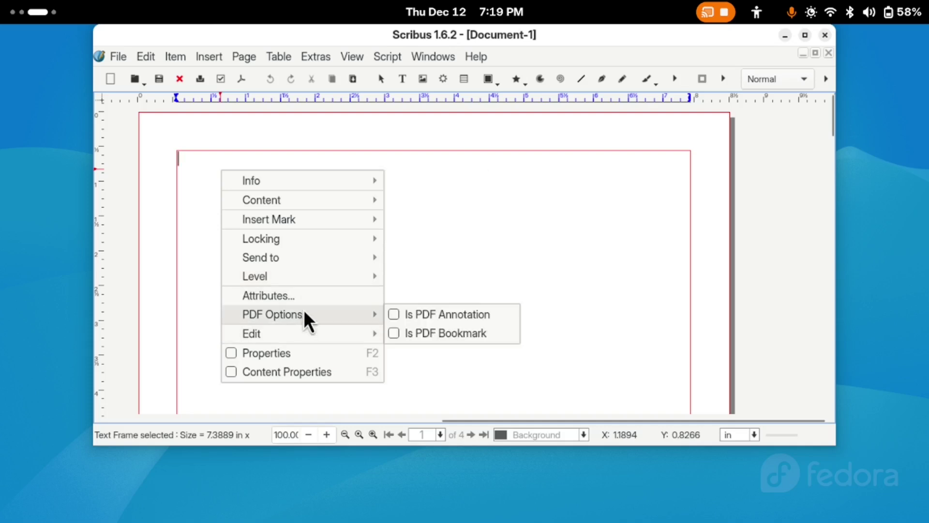
{"action": "left_click", "coordinate": [133, 51]}
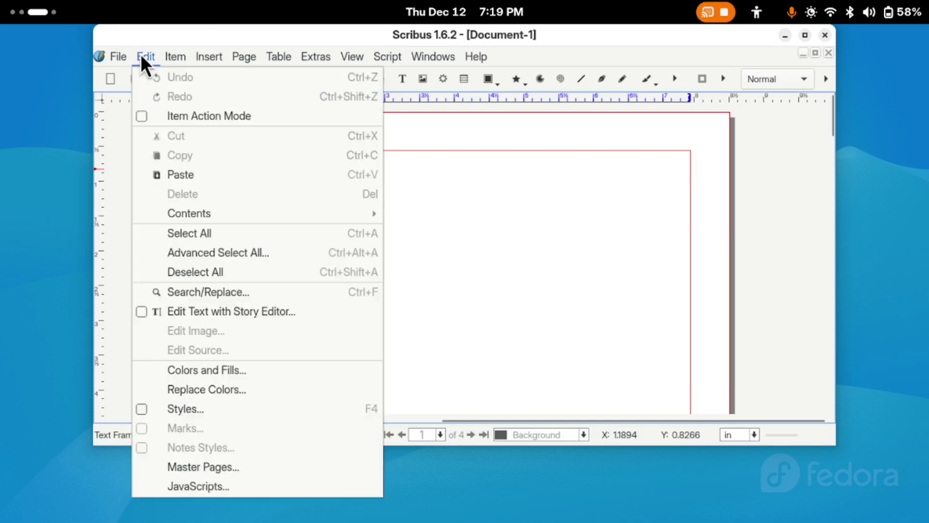
{"action": "left_click", "coordinate": [245, 181]}
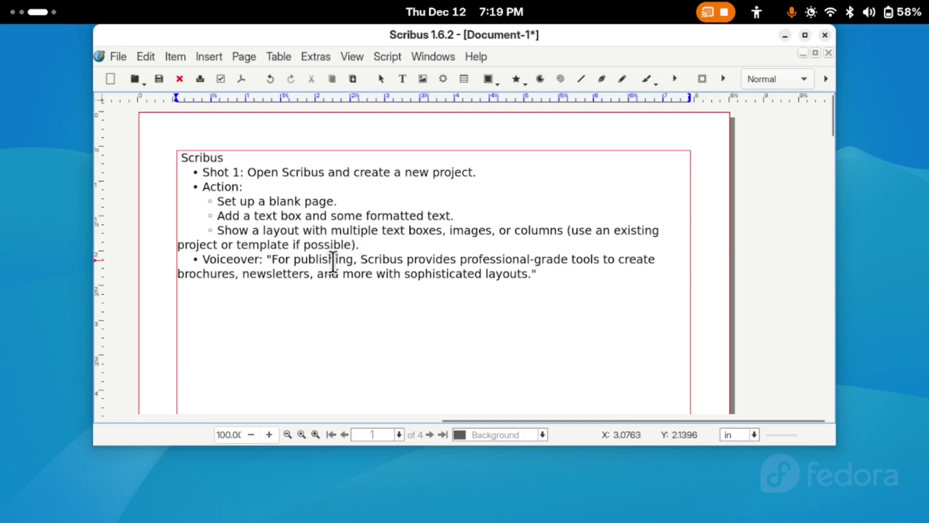